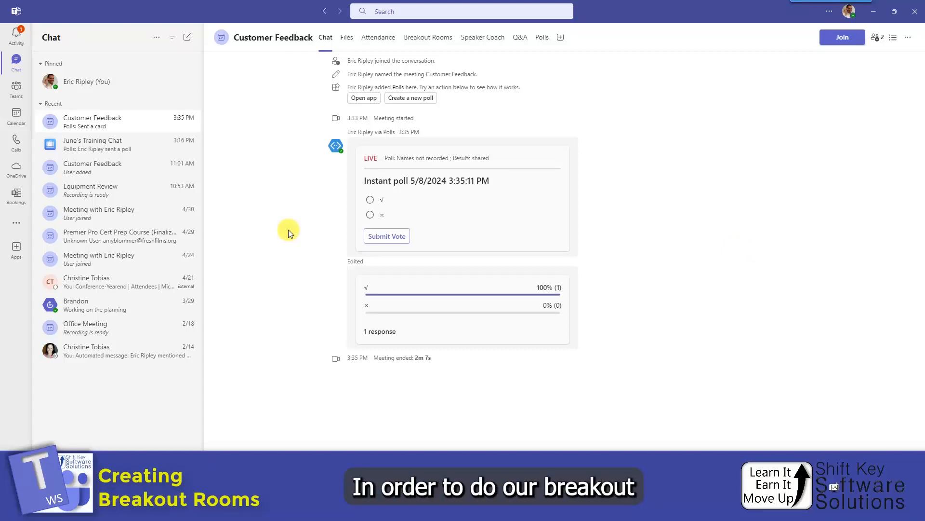
Create a new calendar meeting titled "4th Street Project" and add one colleague as a required attendee.
{"action": "left_click", "coordinate": [19, 120]}
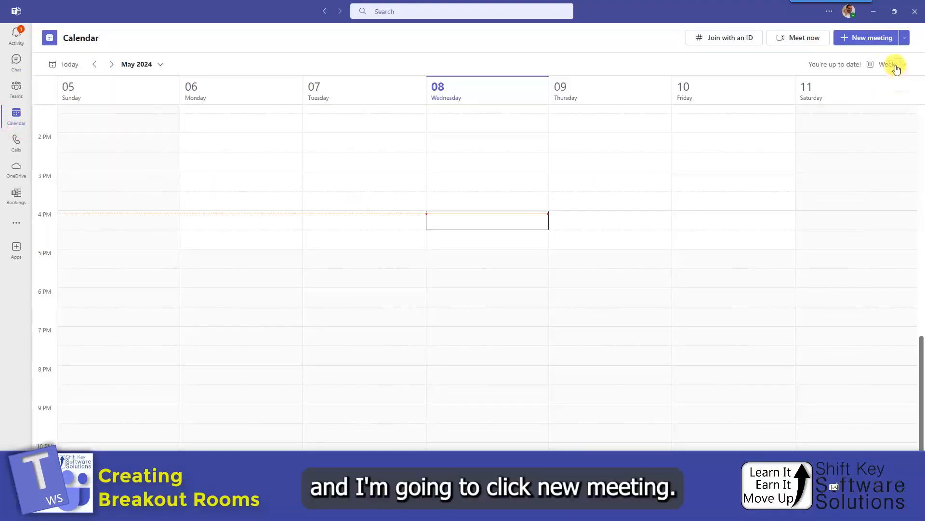
{"action": "left_click", "coordinate": [873, 43]}
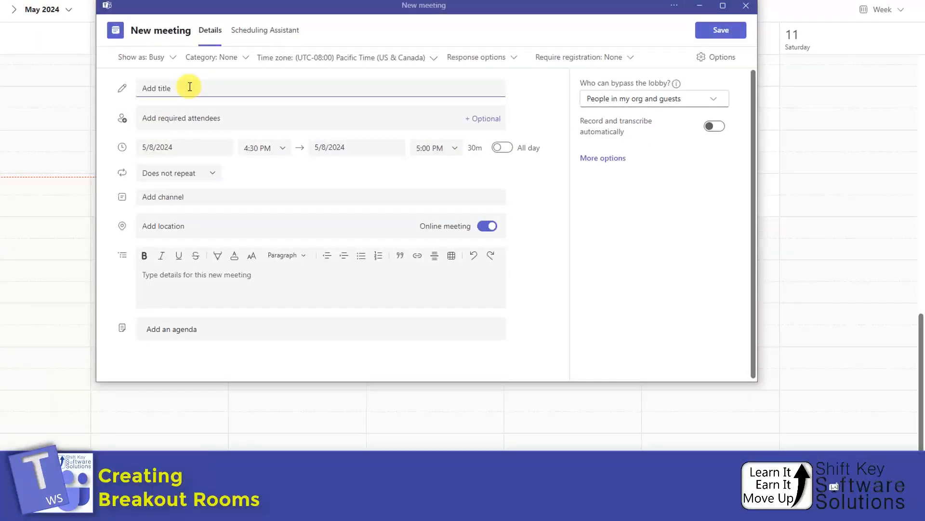
{"action": "type", "text": "4th Street Project"}
{"action": "left_click", "coordinate": [220, 118]}
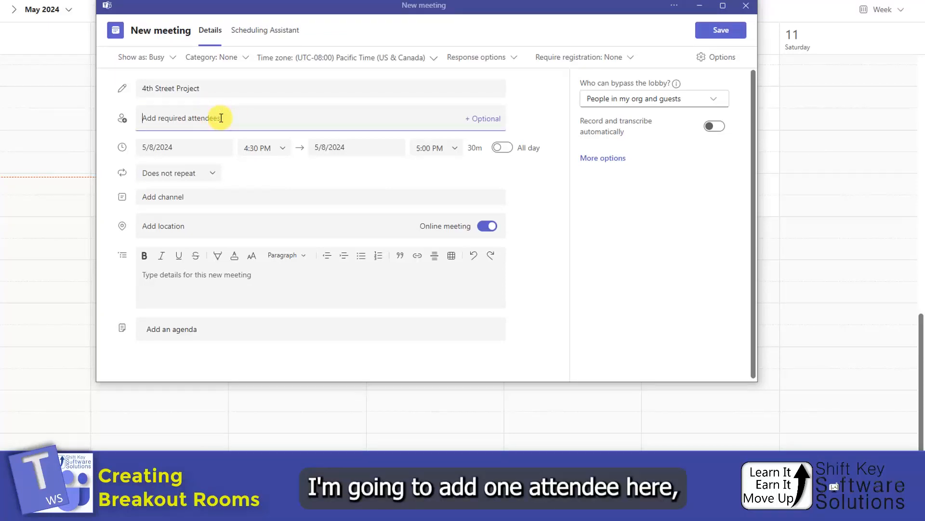
{"action": "type", "text": "ch"}
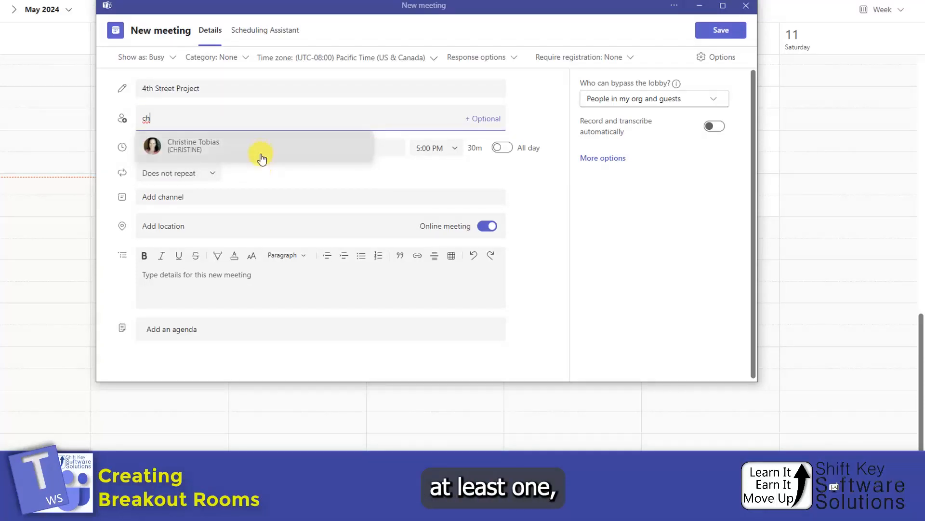
{"action": "left_click", "coordinate": [258, 150]}
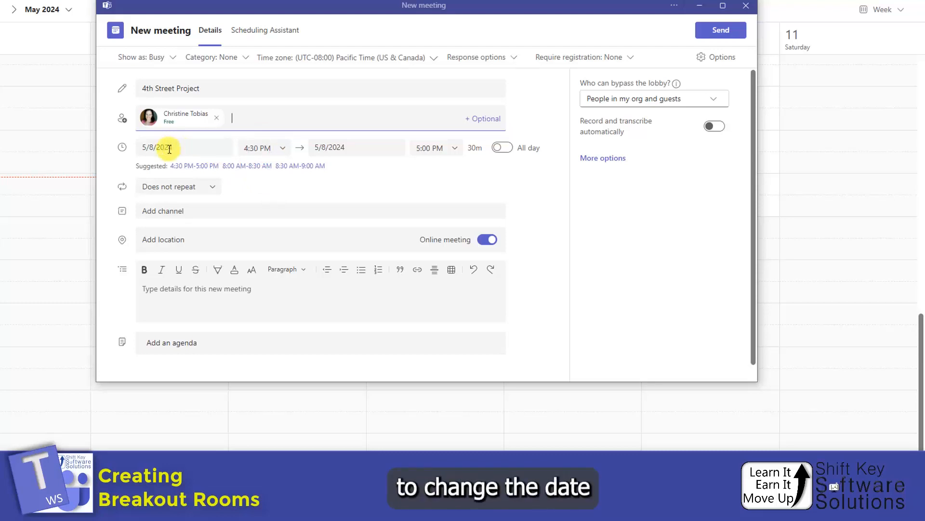
Schedule the meeting for 6/28/2024 from 11:00 AM to 11:30 AM and send the invitation.
{"action": "left_click", "coordinate": [210, 147]}
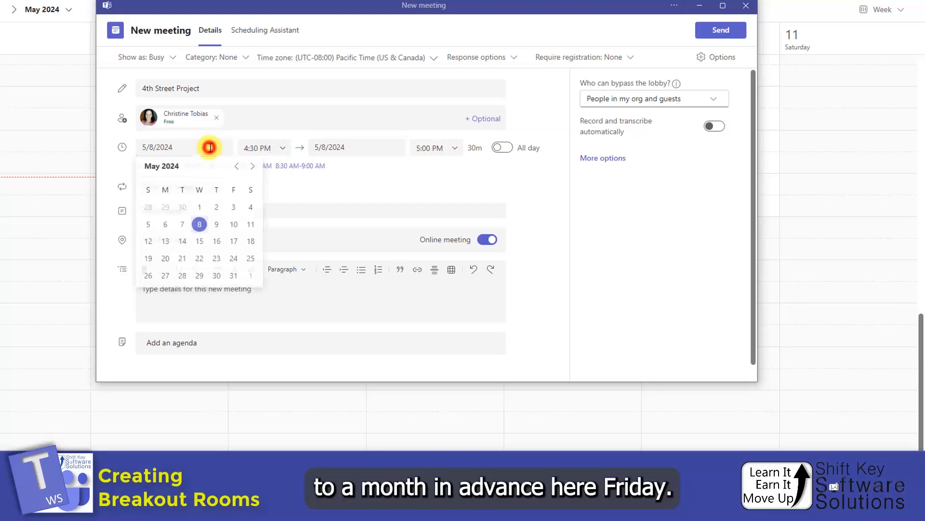
{"action": "left_click", "coordinate": [251, 167]}
{"action": "left_click", "coordinate": [233, 277]}
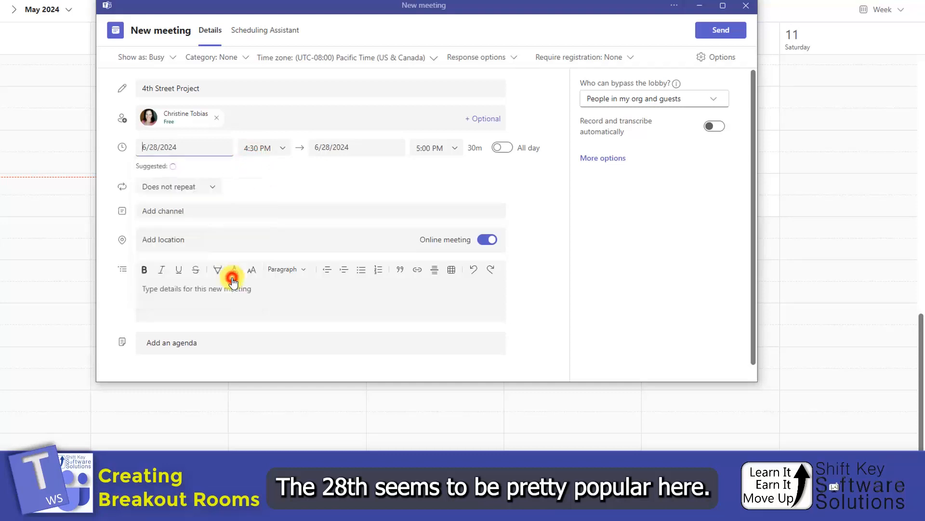
{"action": "left_click", "coordinate": [272, 149]}
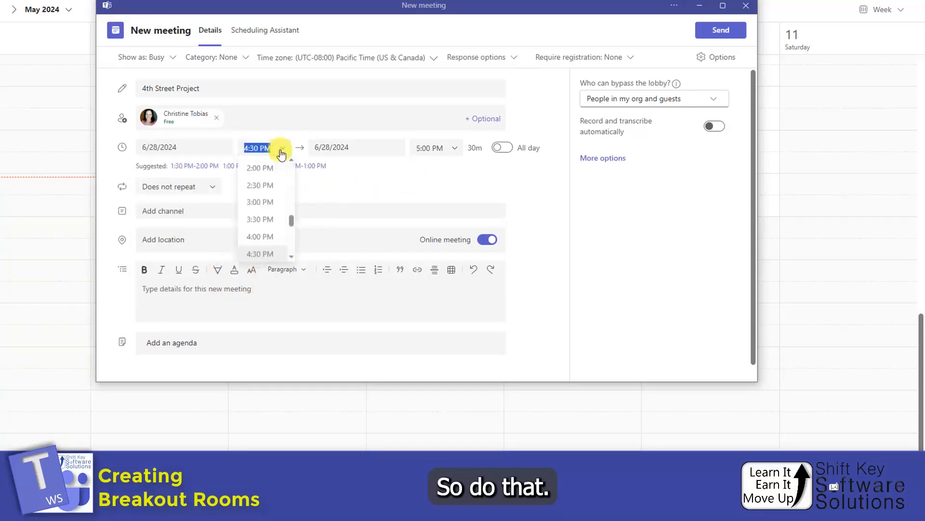
{"action": "scroll", "coordinate": [278, 173], "scroll_direction": "up", "scroll_amount": 3}
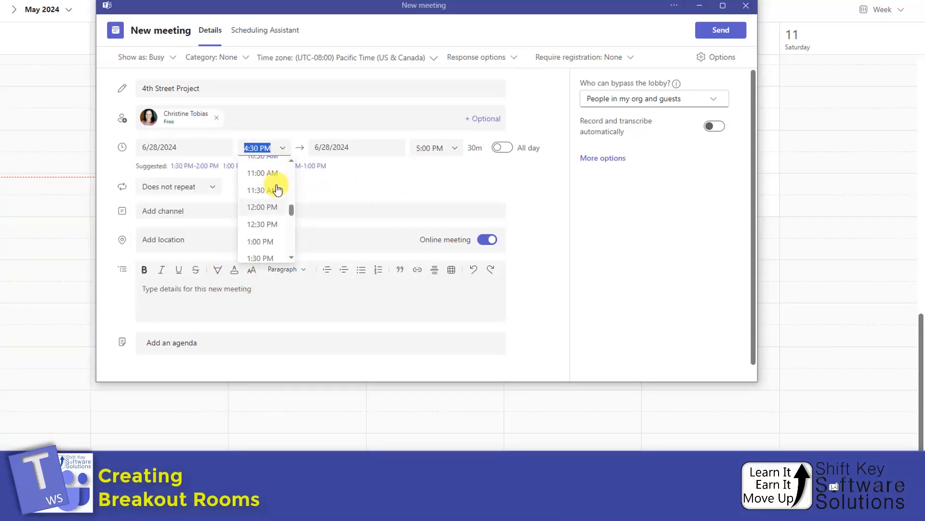
{"action": "left_click", "coordinate": [275, 174]}
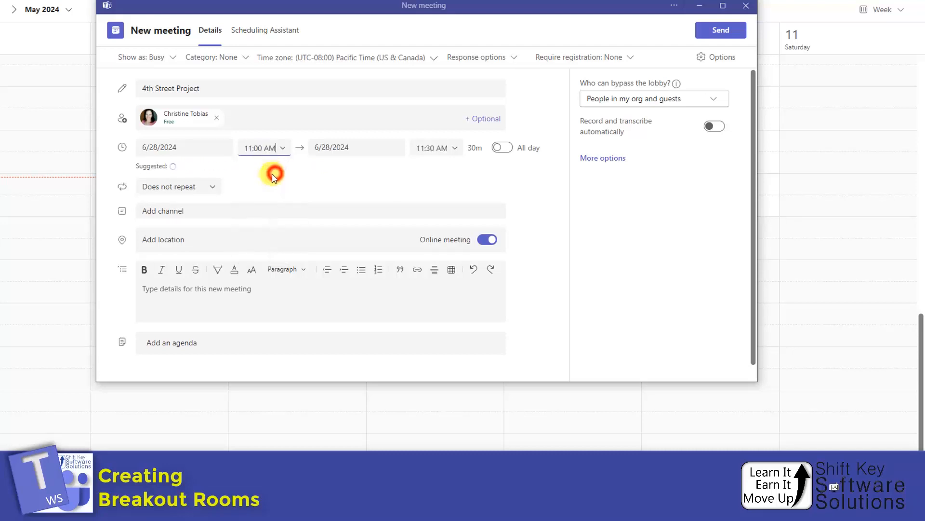
{"action": "left_click", "coordinate": [722, 32]}
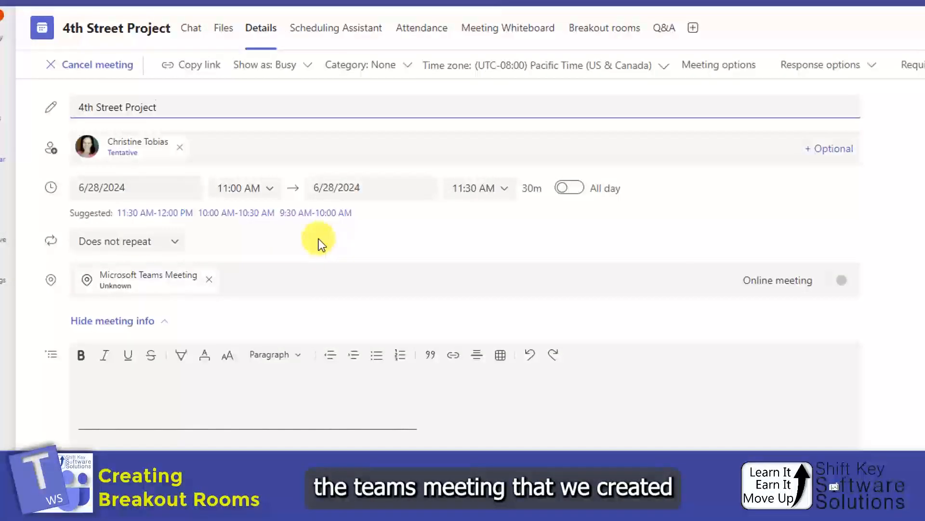
Create three breakout rooms for the 4th Street Project meeting.
{"action": "left_click", "coordinate": [172, 117]}
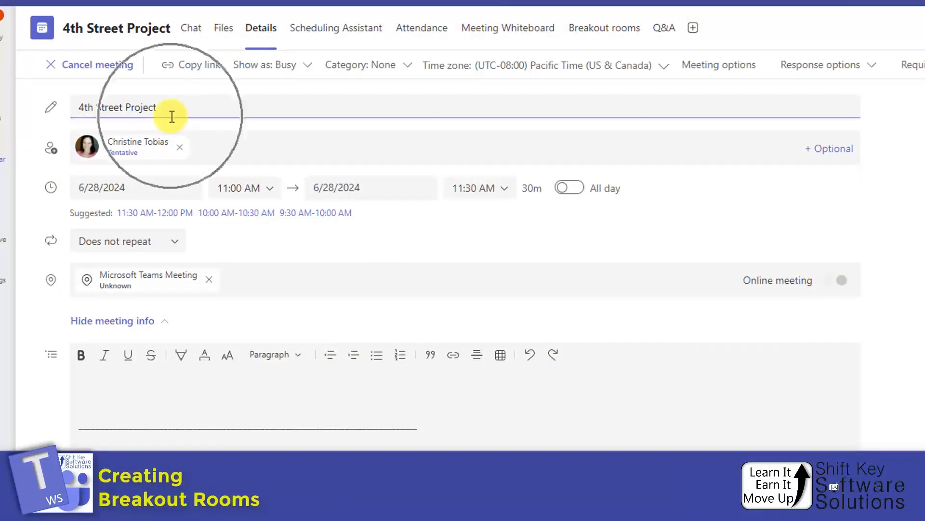
{"action": "left_click", "coordinate": [601, 36]}
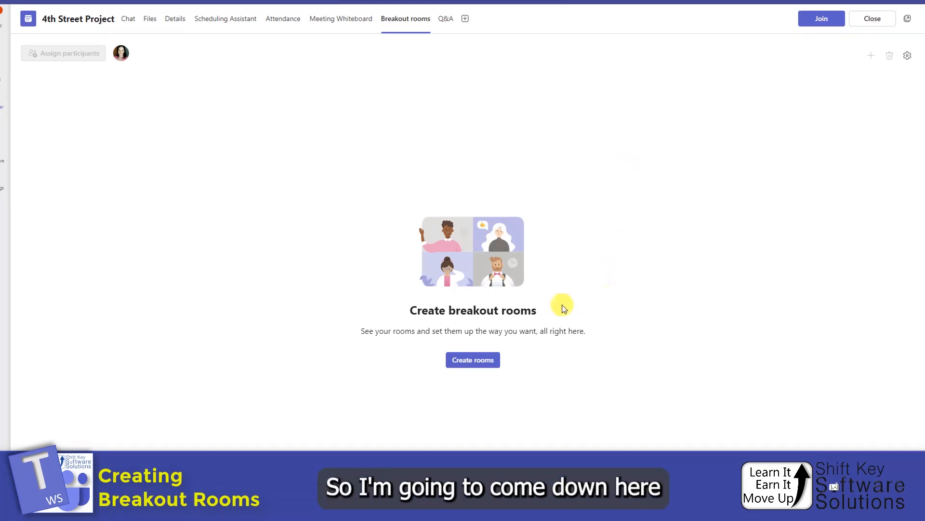
{"action": "left_click", "coordinate": [487, 365]}
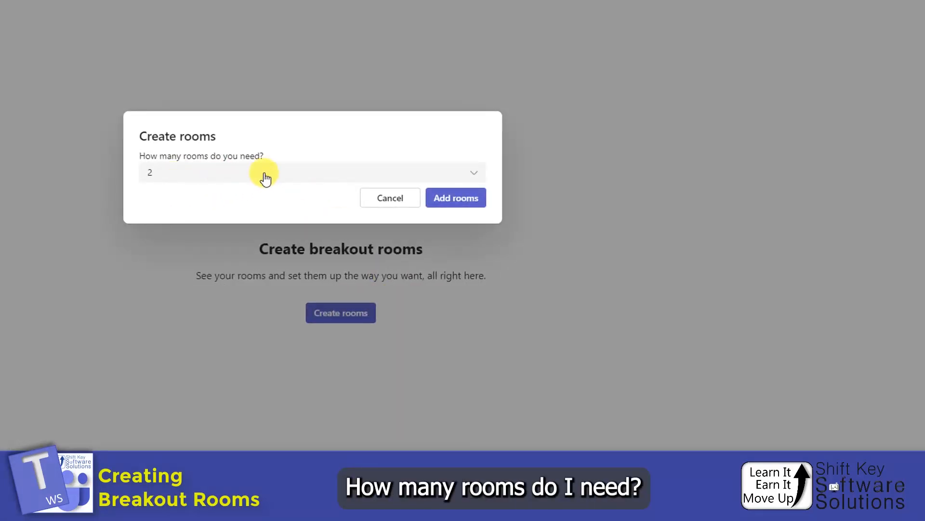
{"action": "left_click", "coordinate": [264, 176]}
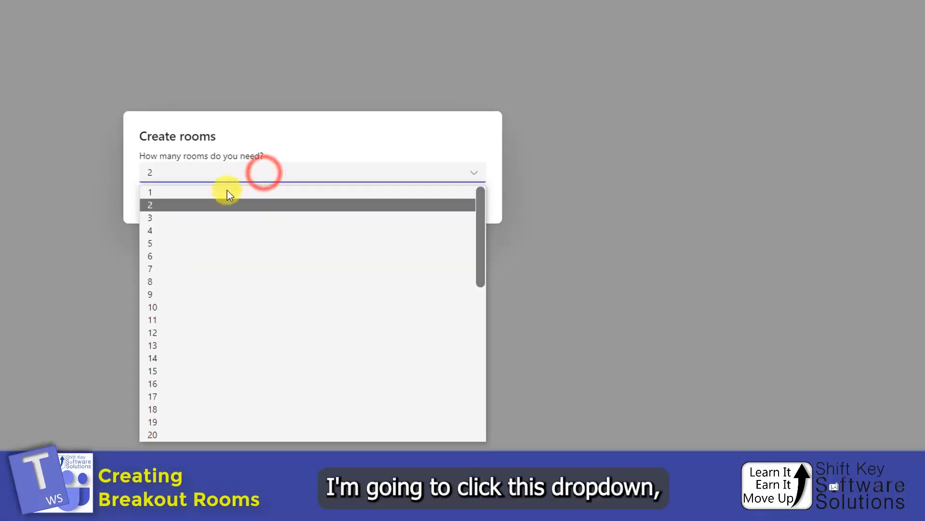
{"action": "left_click", "coordinate": [167, 215]}
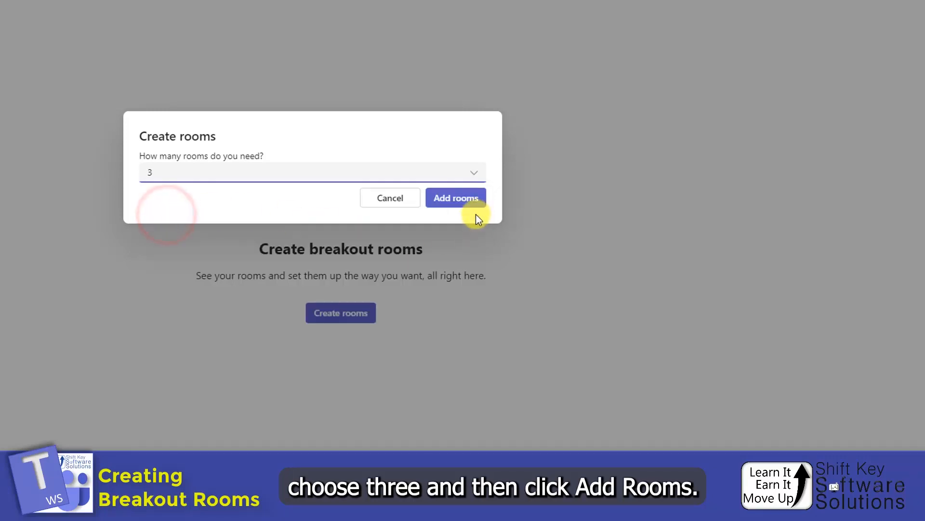
{"action": "left_click", "coordinate": [461, 200]}
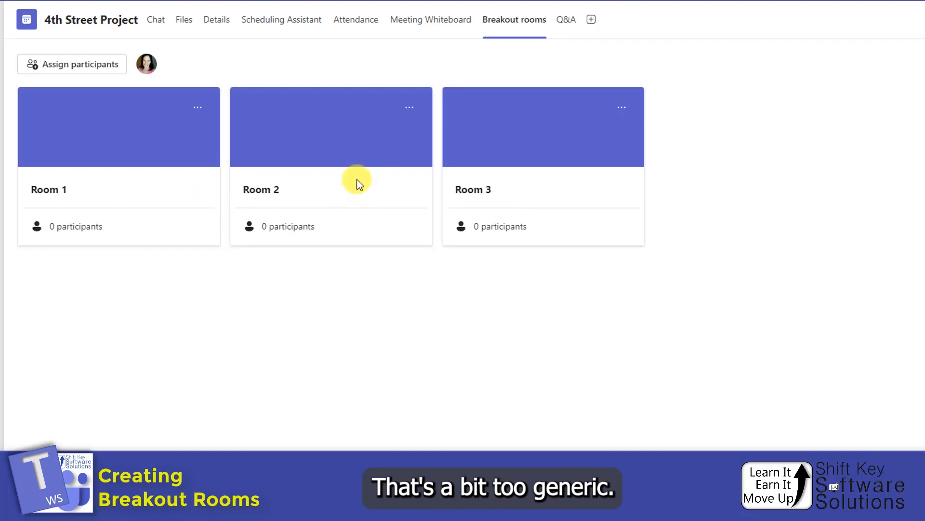
Rename the breakout room Room 1 as "Design Team".
{"action": "left_click", "coordinate": [197, 111]}
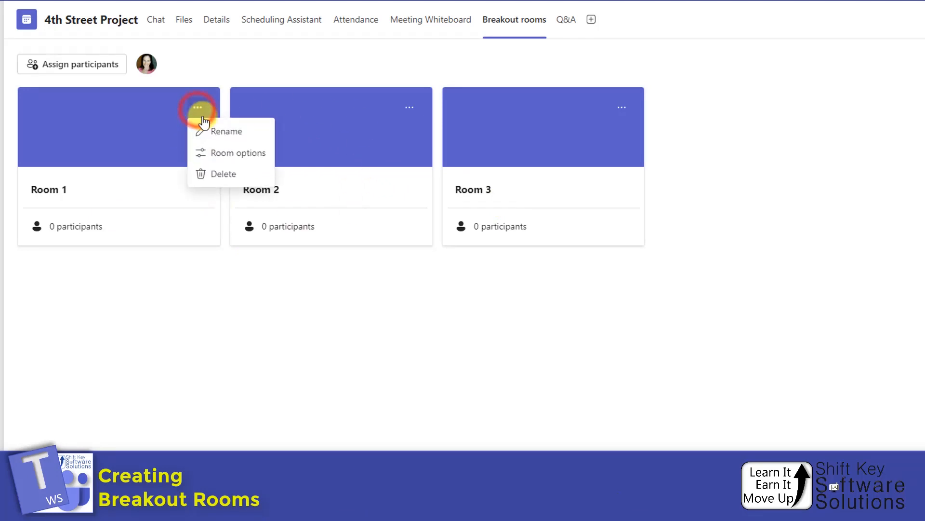
{"action": "left_click", "coordinate": [238, 131]}
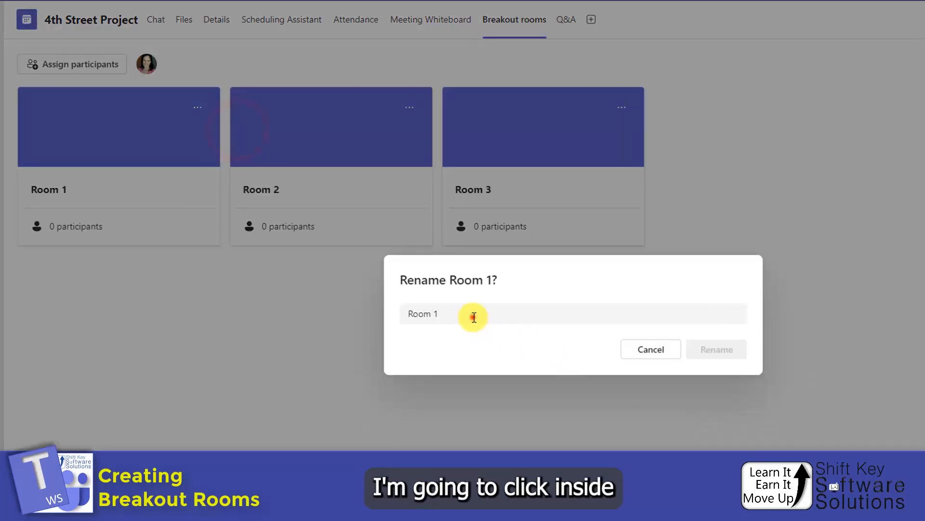
{"action": "left_click_drag", "start_coordinate": [470, 314], "coordinate": [378, 314]}
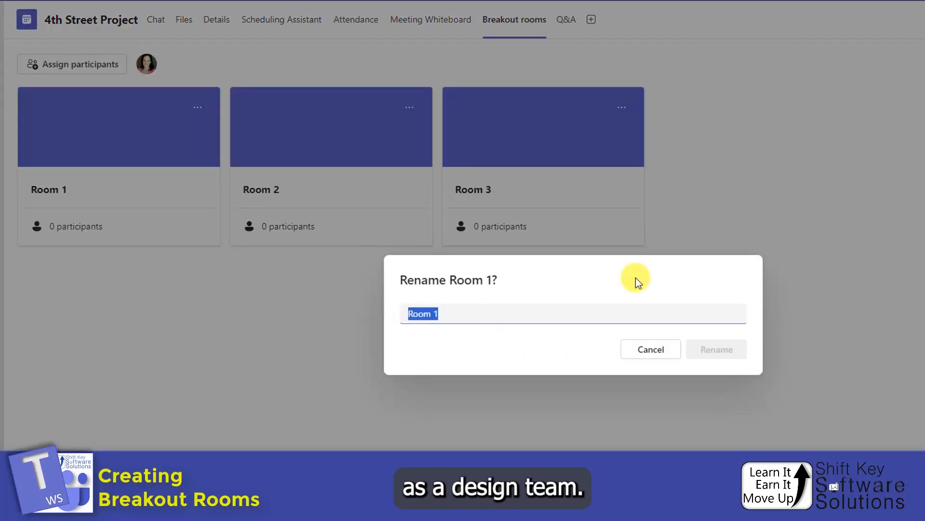
{"action": "type", "text": "Design Team"}
{"action": "left_click", "coordinate": [717, 350]}
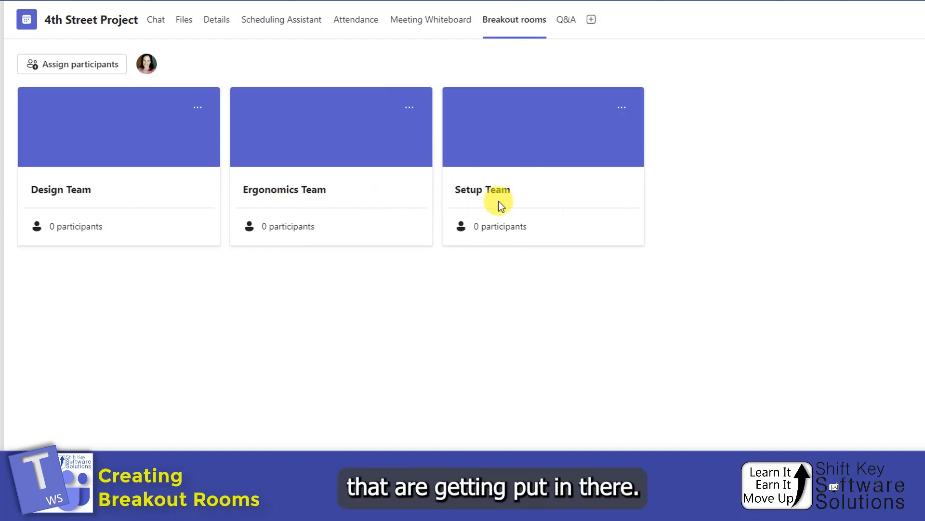
{"action": "left_click", "coordinate": [427, 278]}
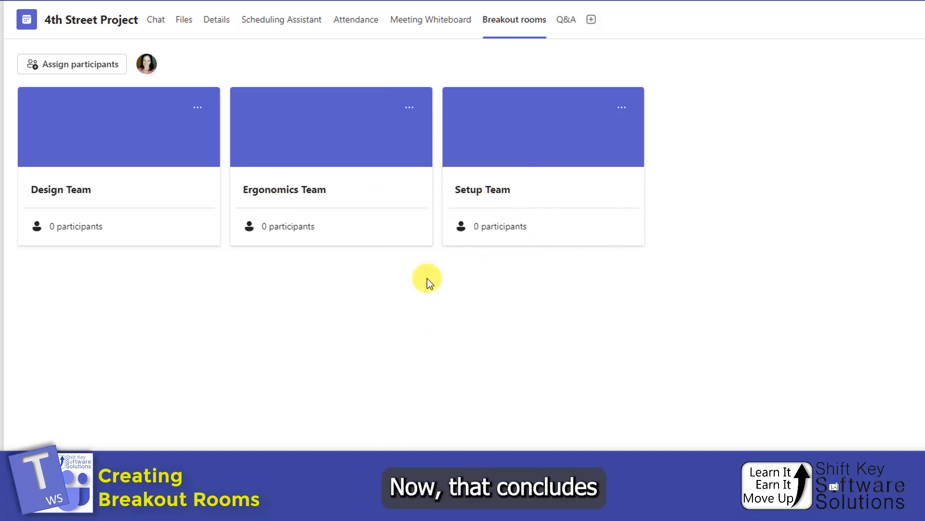
{"action": "left_click", "coordinate": [427, 278]}
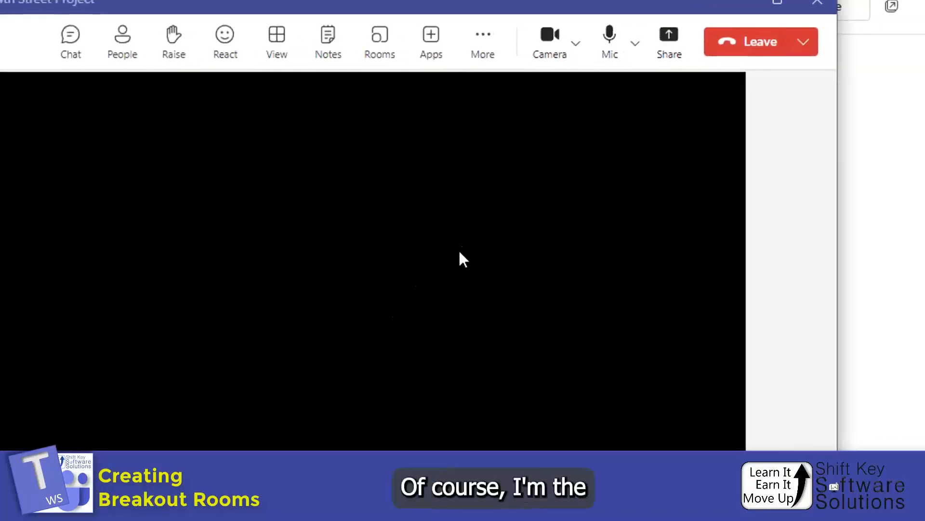
Review the 4th Street Project meeting's breakout rooms and its participant assignment options, leaving without assigning anyone.
{"action": "left_click", "coordinate": [380, 48]}
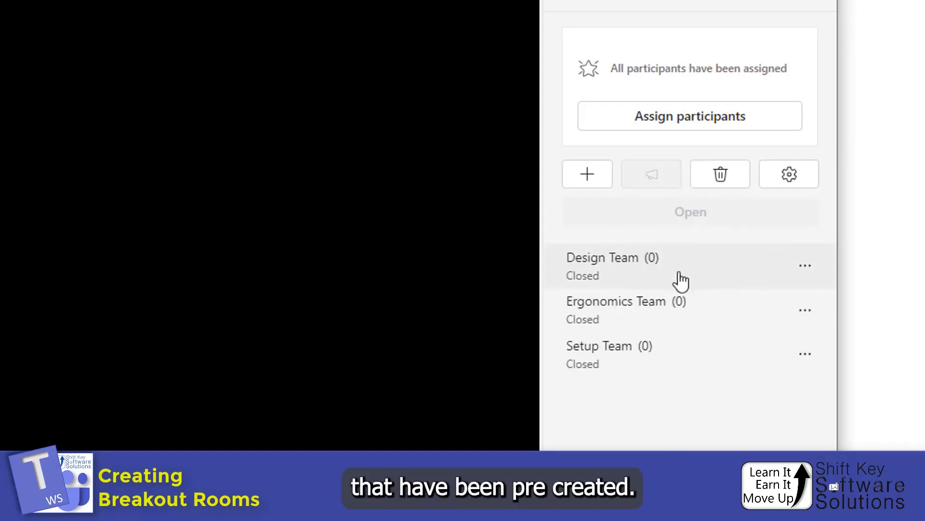
{"action": "left_click", "coordinate": [738, 126]}
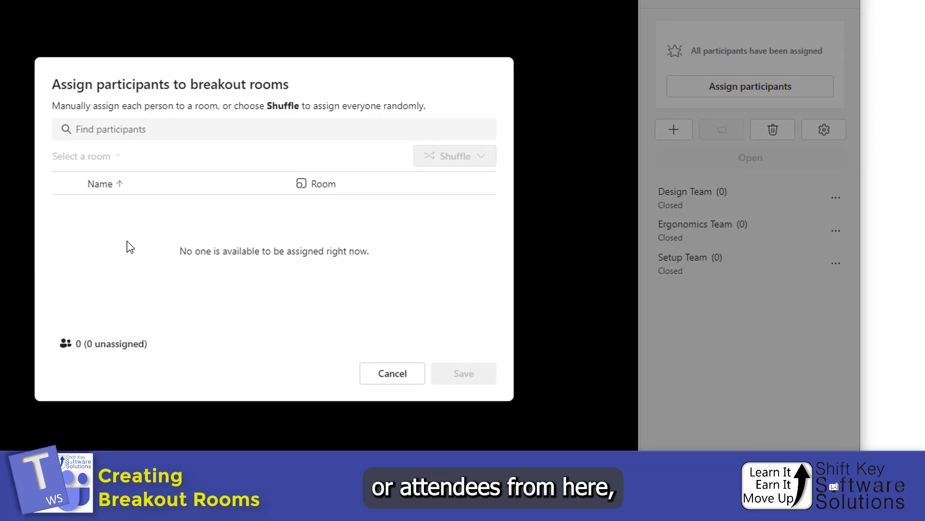
{"action": "left_click", "coordinate": [120, 263]}
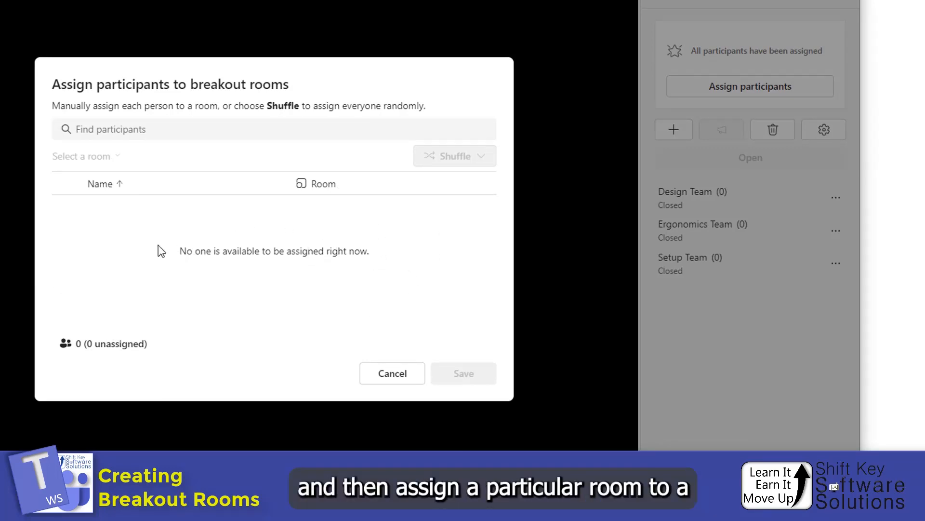
{"action": "left_click", "coordinate": [384, 374]}
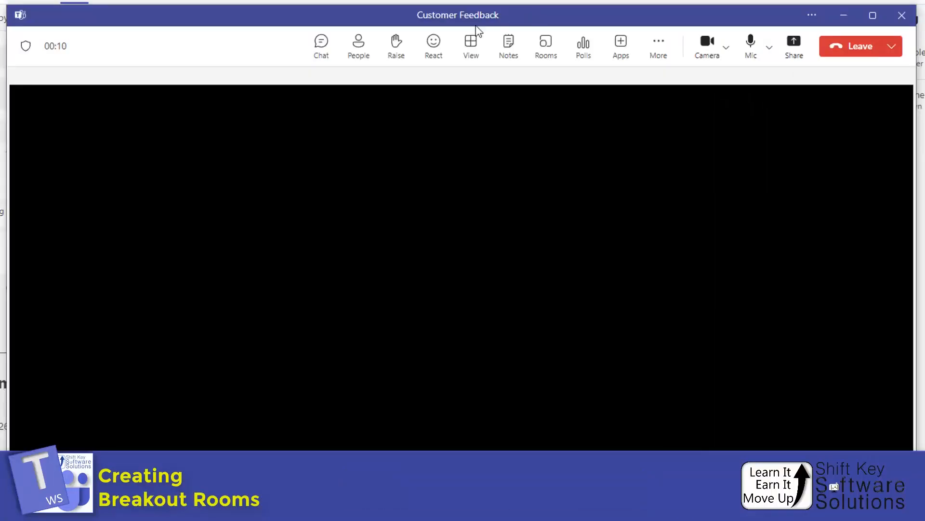
{"action": "key", "text": "ctrl"}
{"action": "key", "text": "ctrl"}
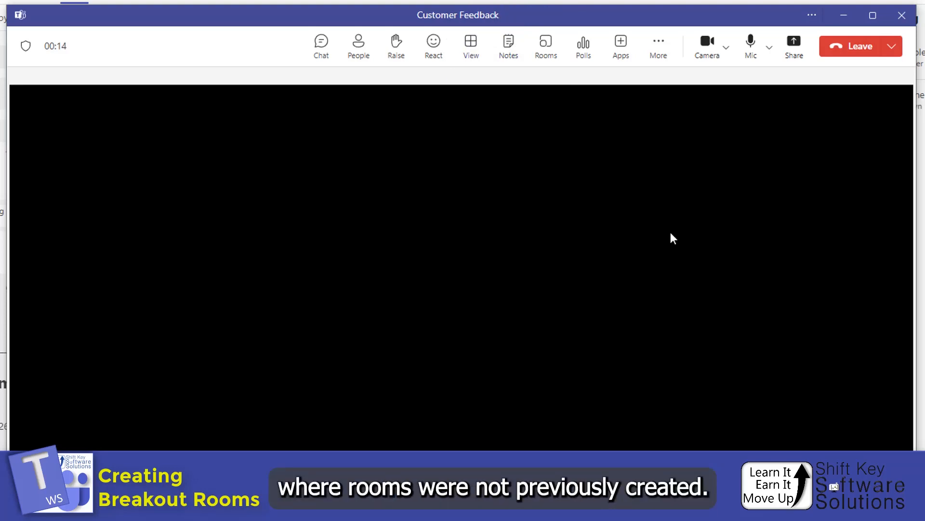
{"action": "key", "text": "ctrl"}
{"action": "key", "text": "ctrl"}
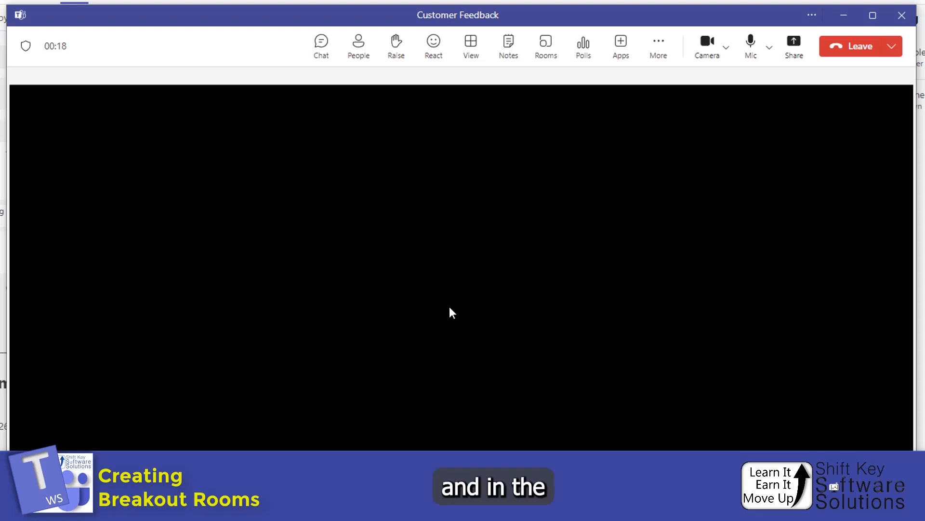
{"action": "key", "text": "ctrl"}
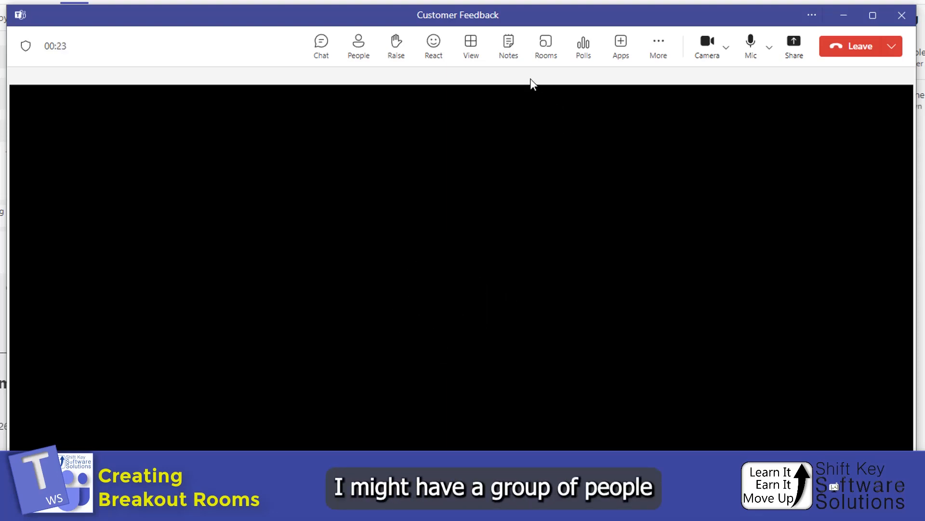
Examine the room count and participant assignment options for creating breakout rooms in the Customer Feedback meeting, and close them without creating rooms.
{"action": "left_click", "coordinate": [544, 58]}
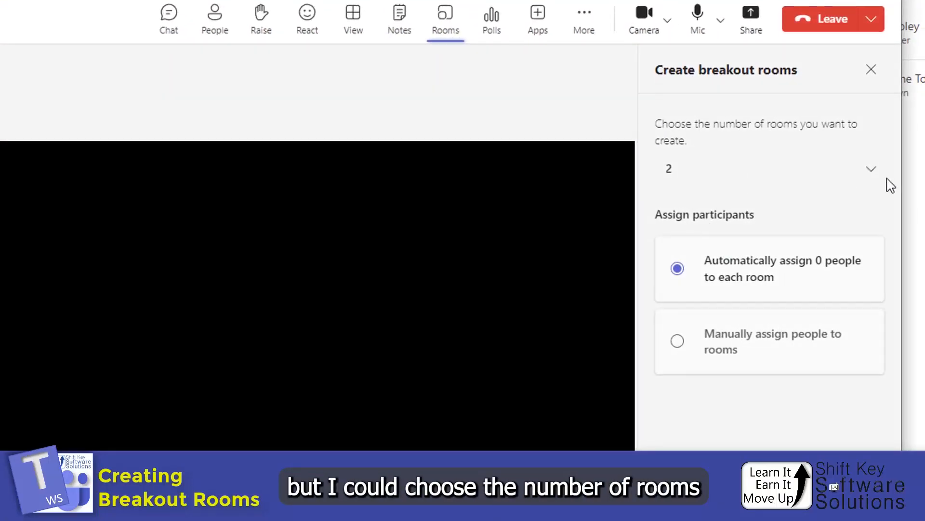
{"action": "left_click", "coordinate": [870, 176]}
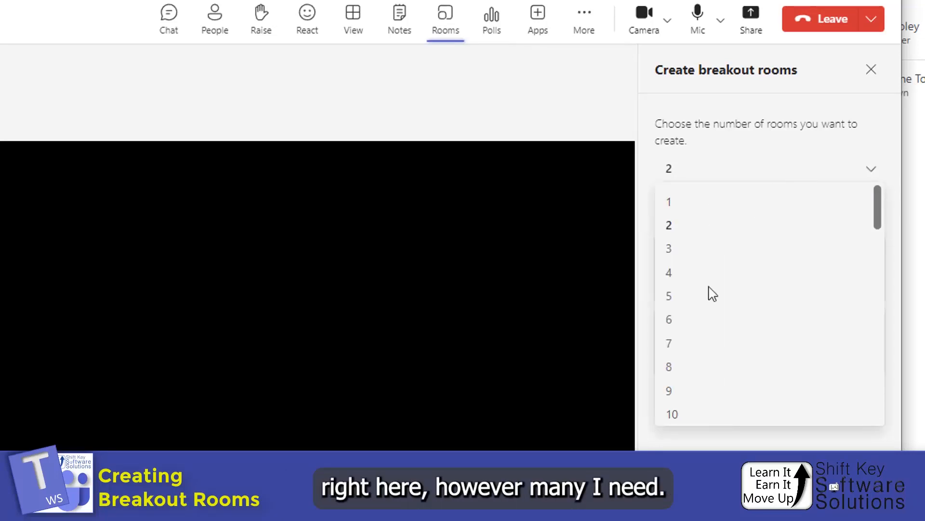
{"action": "left_click", "coordinate": [835, 465]}
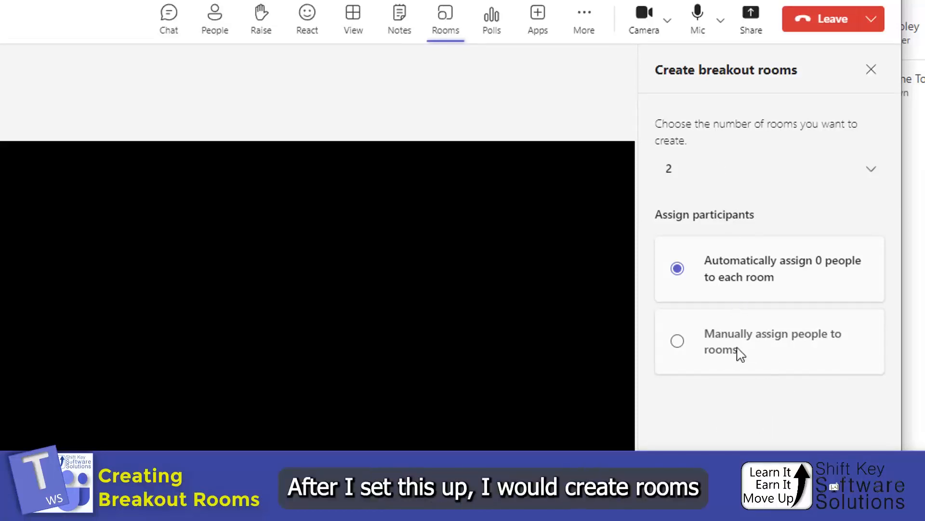
{"action": "left_click", "coordinate": [785, 422]}
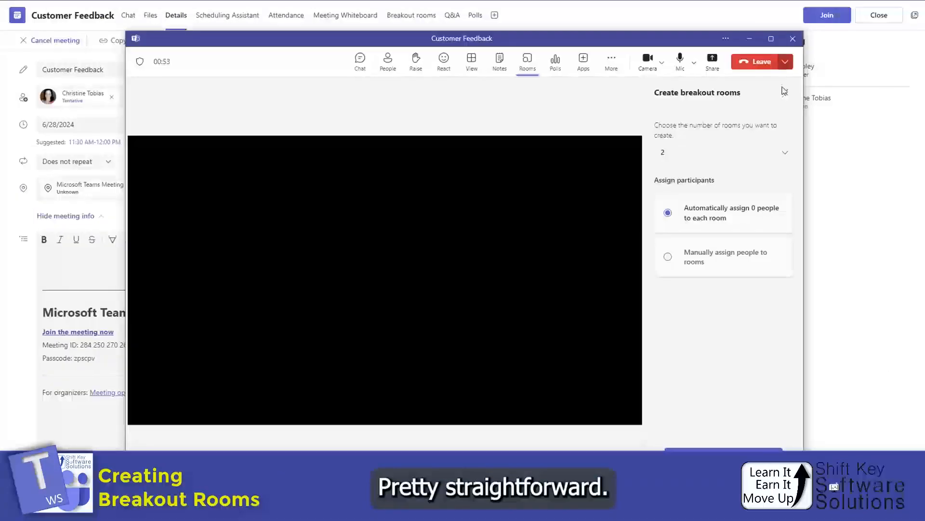
{"action": "left_click", "coordinate": [785, 93]}
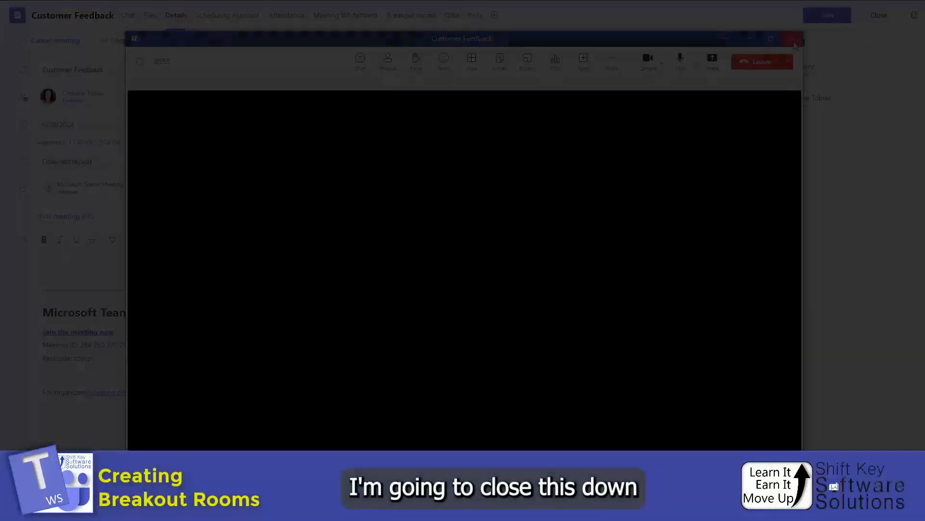